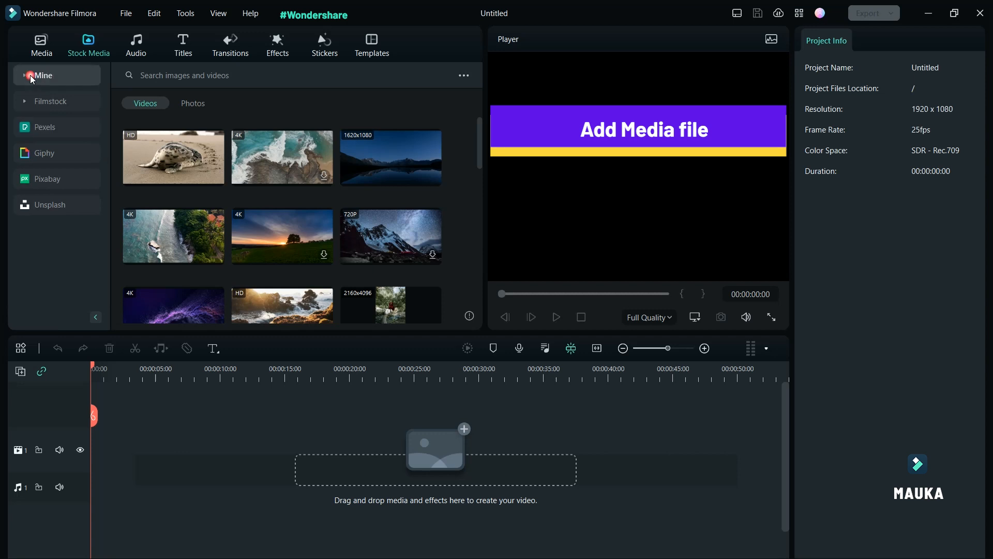
Add the downloaded aerial street clip to the timeline, keeping the project settings of 1920 x 1080 25fps
left_click(58, 124)
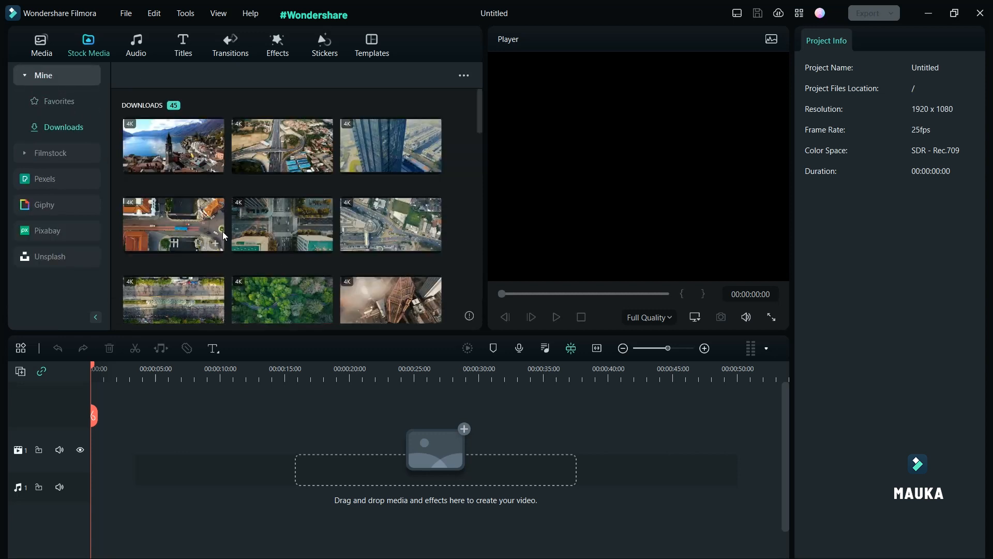
scroll(222, 233, "down", 1)
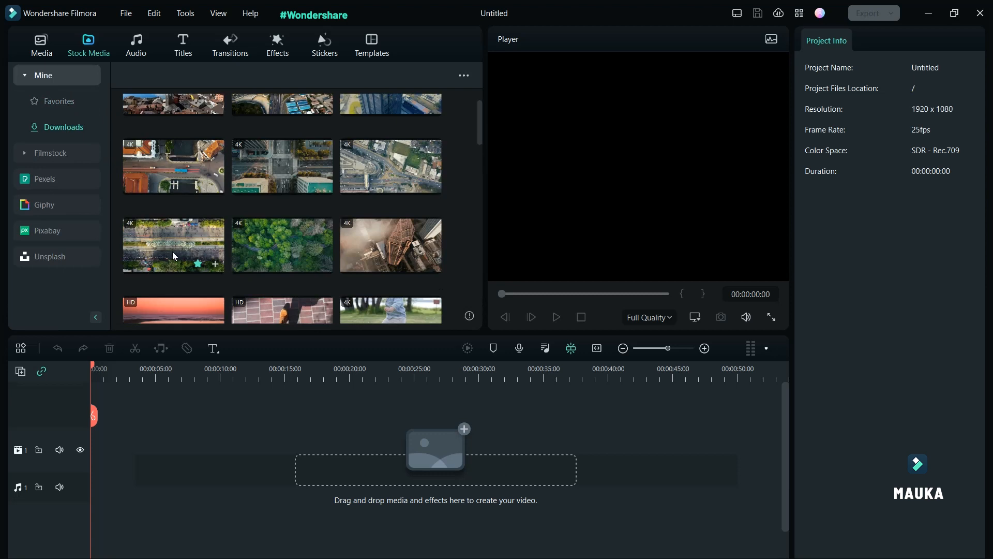
left_click_drag(173, 252, 97, 434)
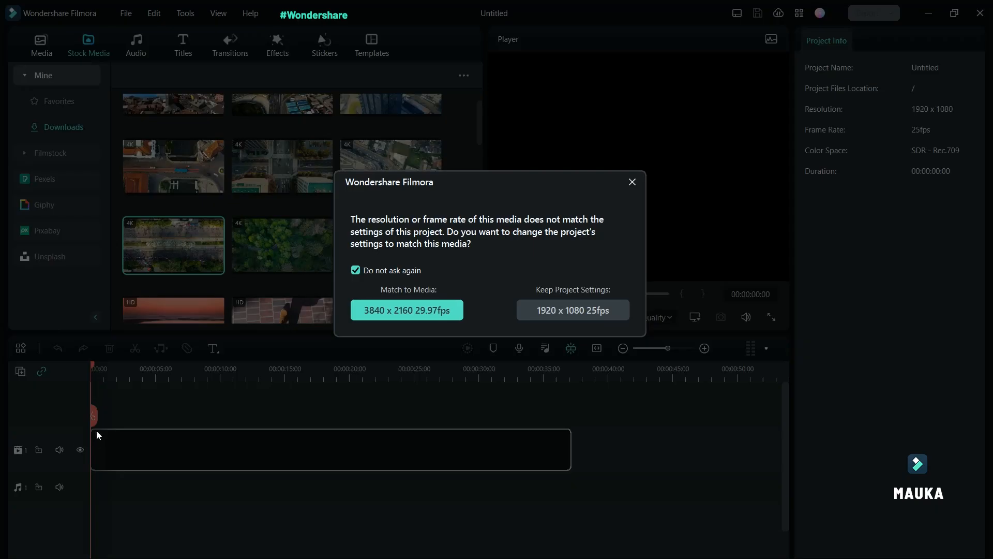
left_click(585, 312)
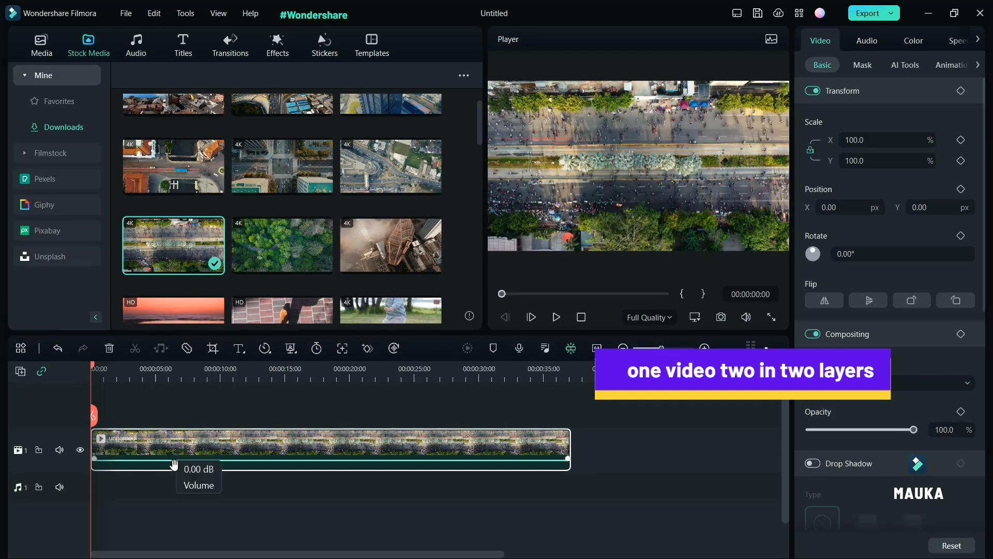
Place a second copy of the same clip on a new track above and hide that top track
left_click_drag(173, 247, 92, 423)
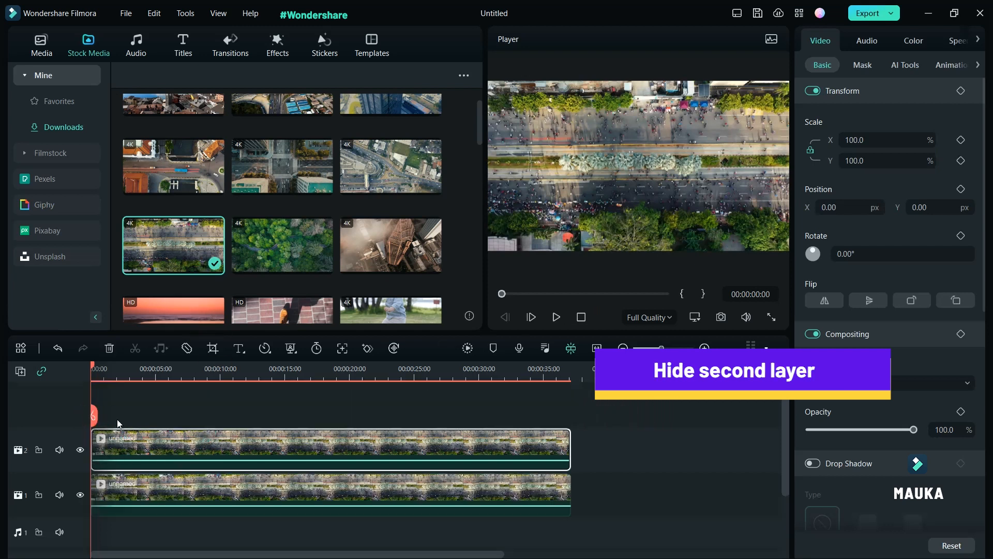
left_click(81, 451)
left_click(304, 492)
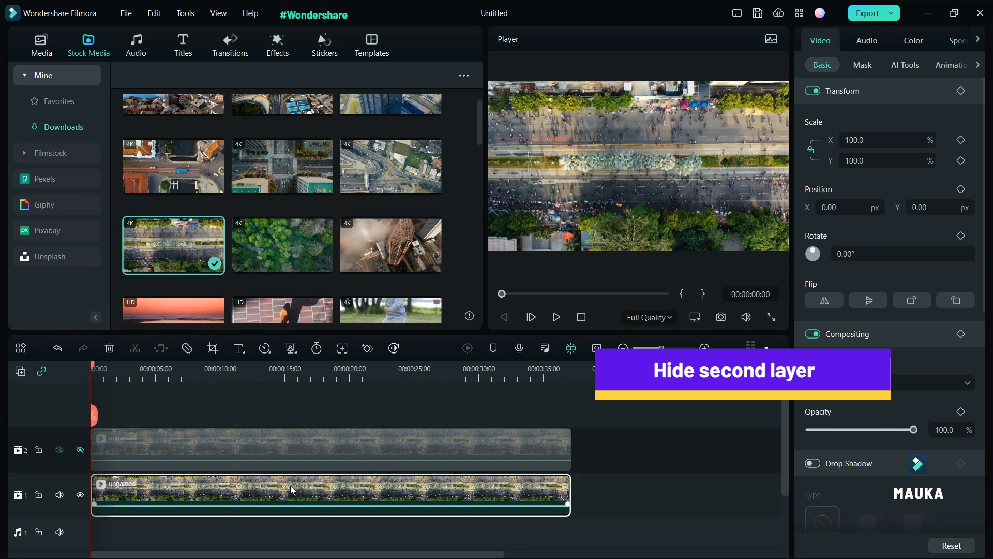
Search the effects for blur and apply the Blur effect to the clip on the lower track
left_click(279, 46)
left_click(201, 77)
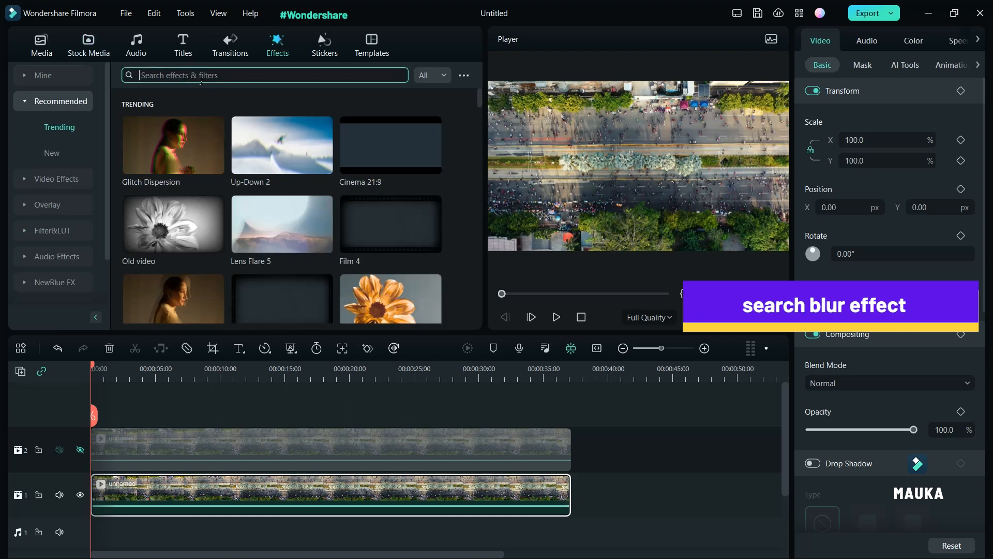
type("blur")
key("Return")
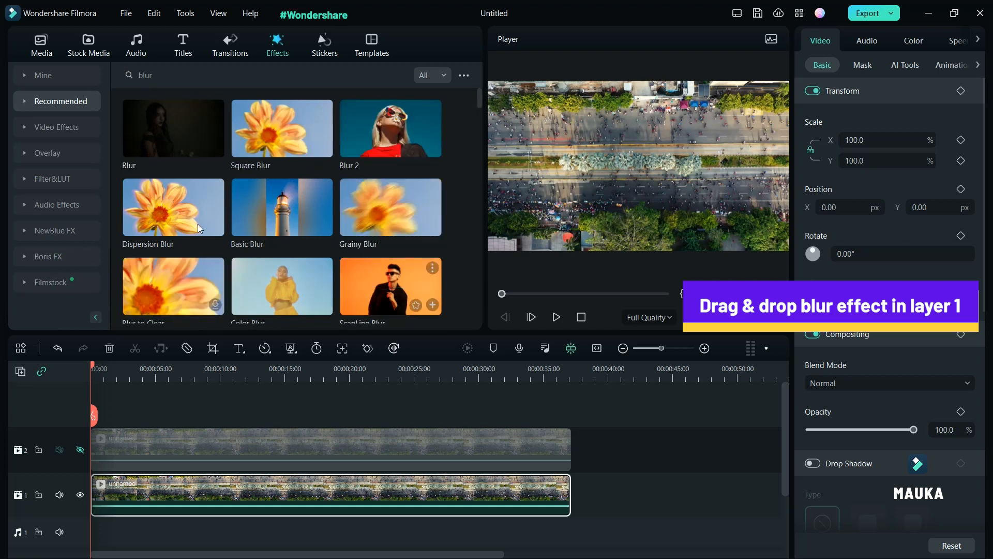
left_click_drag(171, 132, 201, 498)
left_click(194, 483)
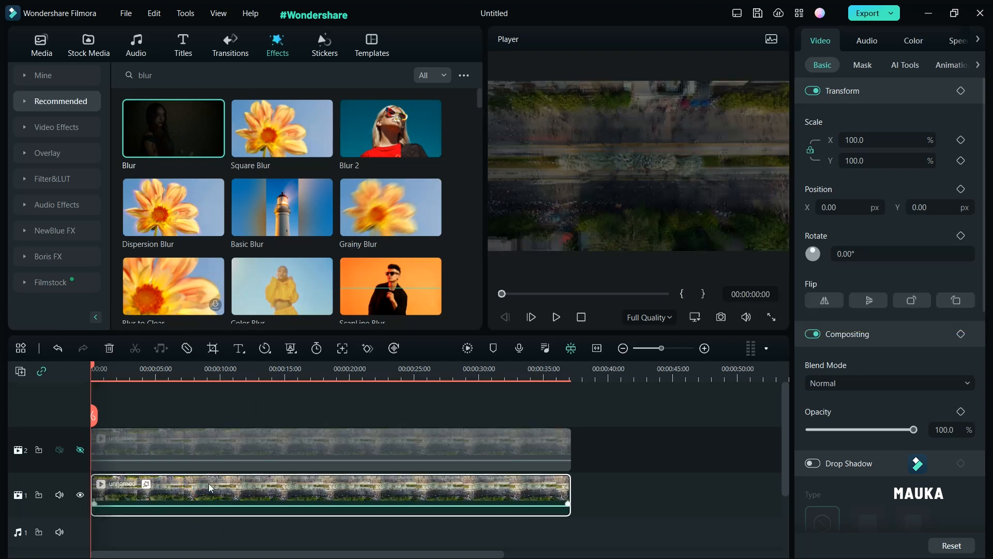
Unhide the top track, select its clip, and apply a Draw Mask to it
left_click_drag(93, 369, 106, 388)
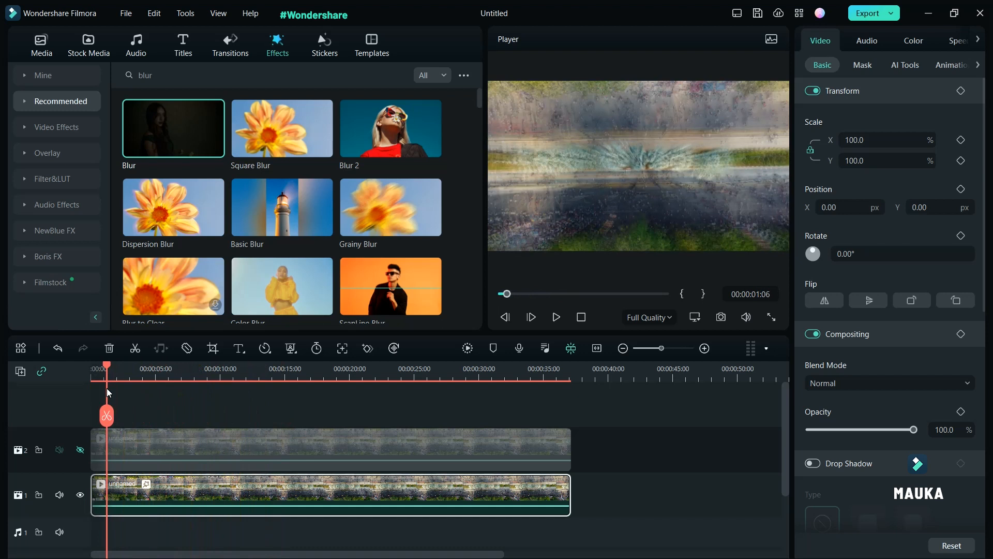
left_click(79, 450)
left_click(338, 445)
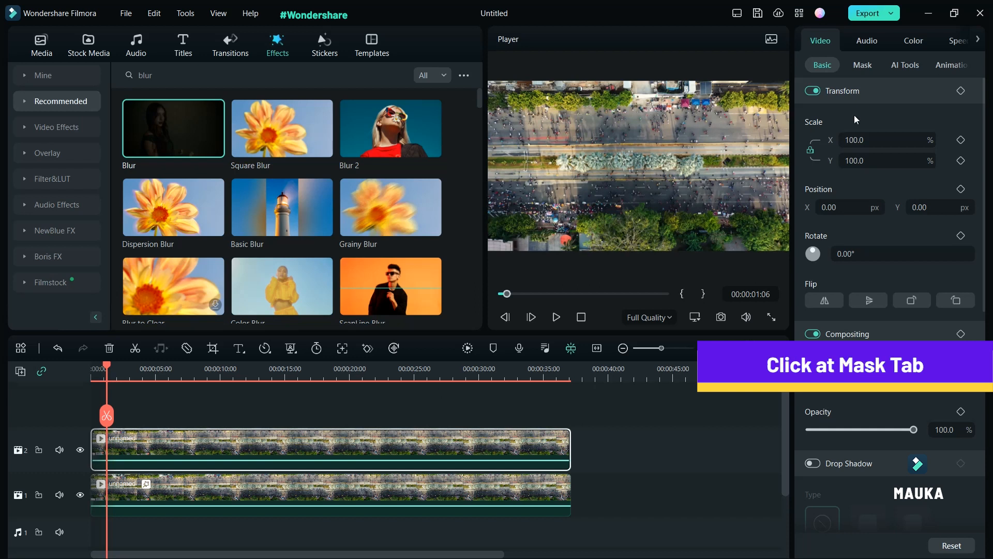
left_click(863, 67)
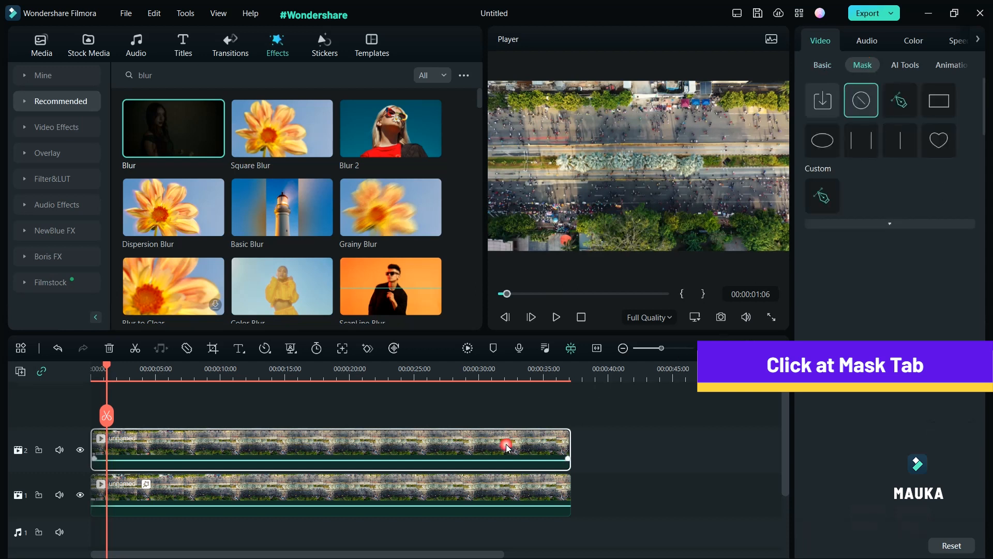
left_click(900, 104)
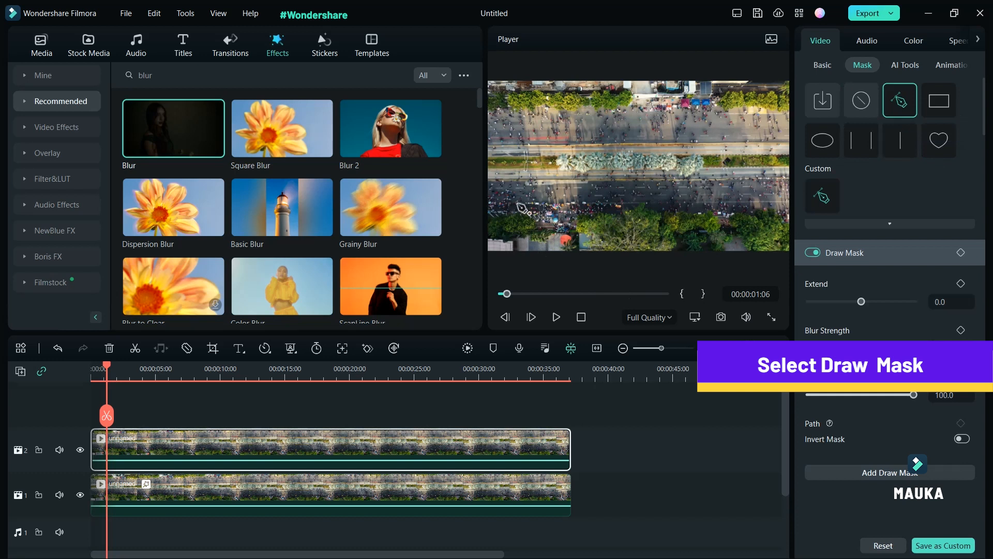
Draw mask points along the upper edge of the top road from the left side to the right side of the frame
left_click_drag(490, 186, 407, 190)
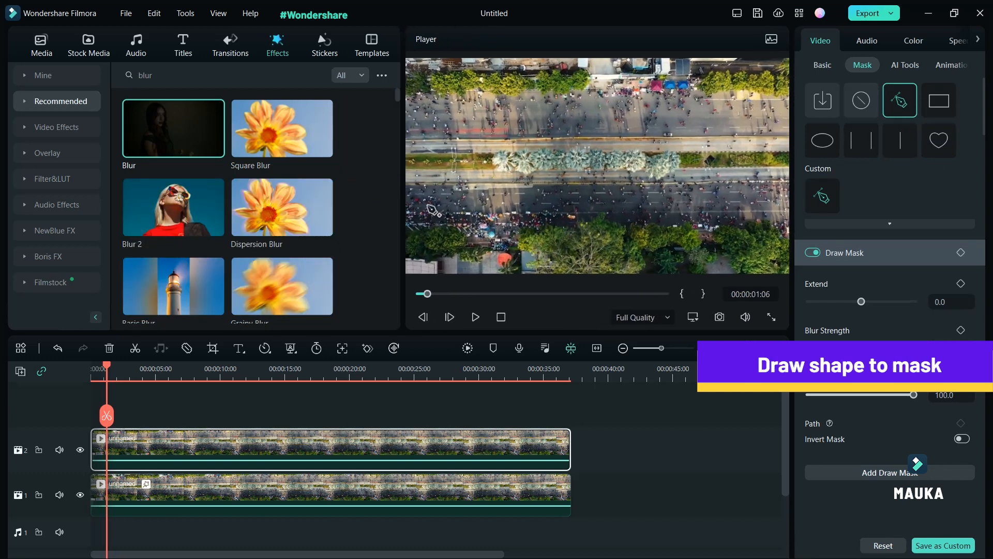
left_click(409, 96)
left_click(429, 97)
left_click(444, 97)
left_click(463, 97)
left_click(474, 97)
left_click(491, 94)
left_click(504, 99)
left_click(516, 100)
left_click(527, 95)
left_click(536, 93)
left_click(544, 96)
left_click(553, 97)
left_click(559, 97)
left_click(580, 96)
left_click(593, 97)
left_click(618, 97)
left_click(636, 98)
left_click(651, 96)
left_click(660, 95)
left_click(670, 98)
left_click(680, 98)
left_click(688, 98)
left_click(702, 97)
left_click(716, 97)
left_click(729, 97)
left_click(746, 96)
left_click(759, 96)
left_click(771, 97)
left_click(779, 102)
left_click(786, 135)
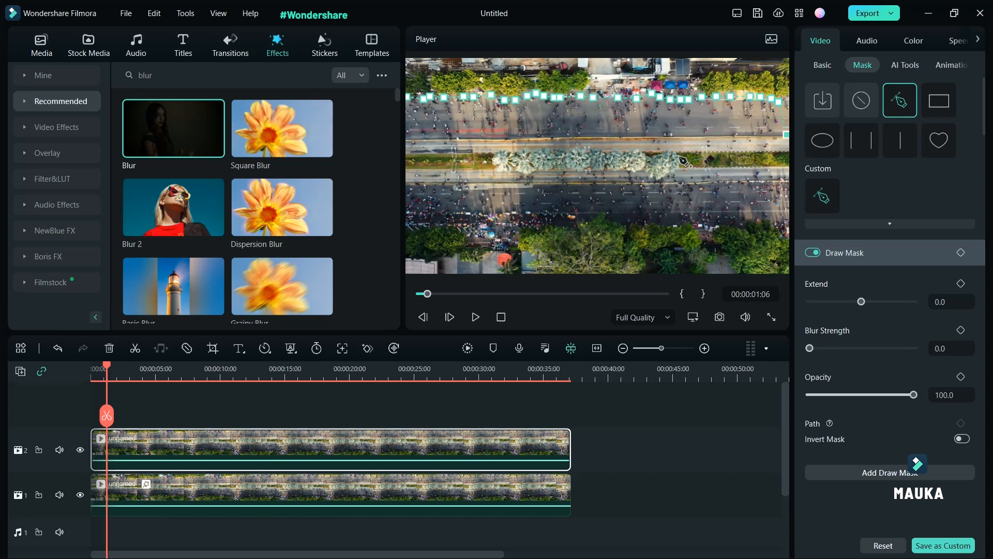
Continue the mask path back along the lower edge of the top road and close it at the starting point
left_click(753, 131)
left_click(744, 130)
left_click(731, 131)
left_click(722, 133)
left_click(707, 135)
left_click(700, 133)
left_click(691, 130)
left_click(670, 130)
left_click(659, 135)
left_click(650, 136)
left_click(636, 136)
left_click(621, 136)
left_click(584, 138)
left_click(576, 138)
left_click(558, 140)
left_click(530, 140)
left_click(500, 140)
left_click(483, 141)
left_click(456, 141)
left_click(427, 143)
left_click(410, 143)
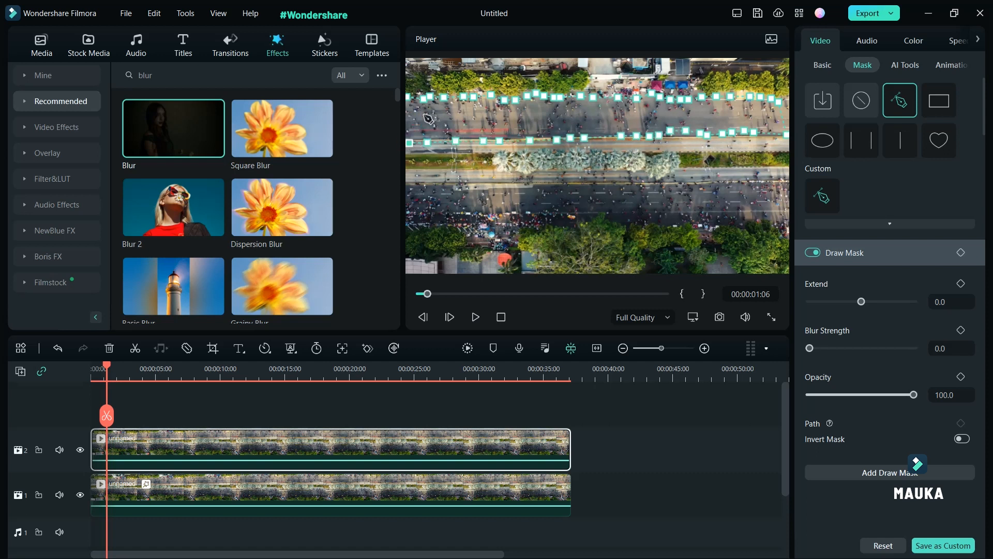
left_click(408, 97)
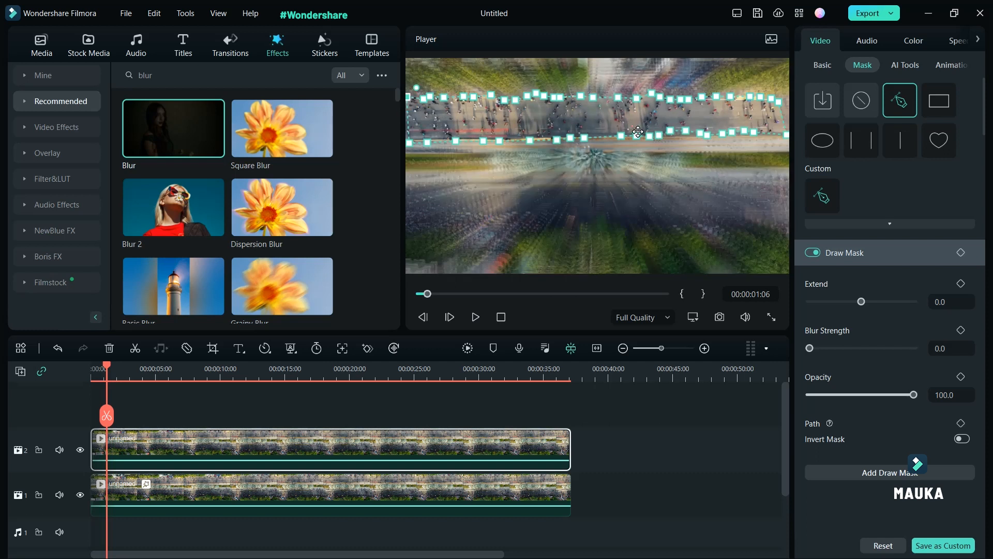
Add a second draw mask to the top clip
left_click_drag(110, 369, 197, 390)
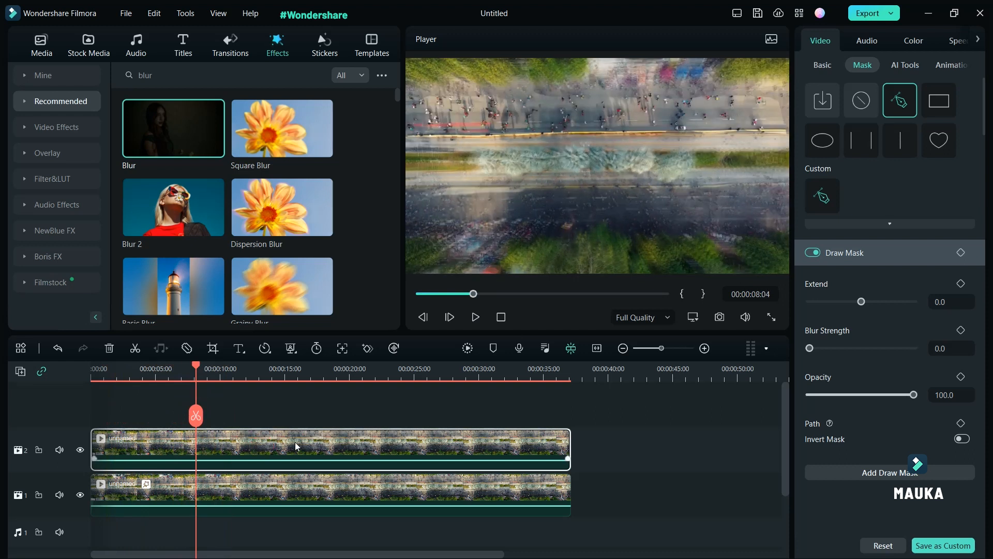
left_click(633, 114)
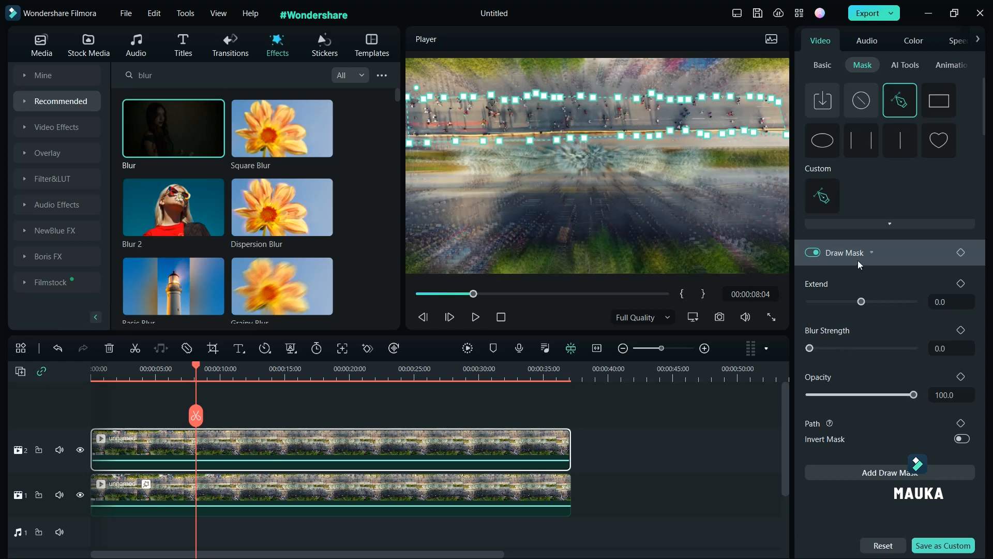
left_click(890, 472)
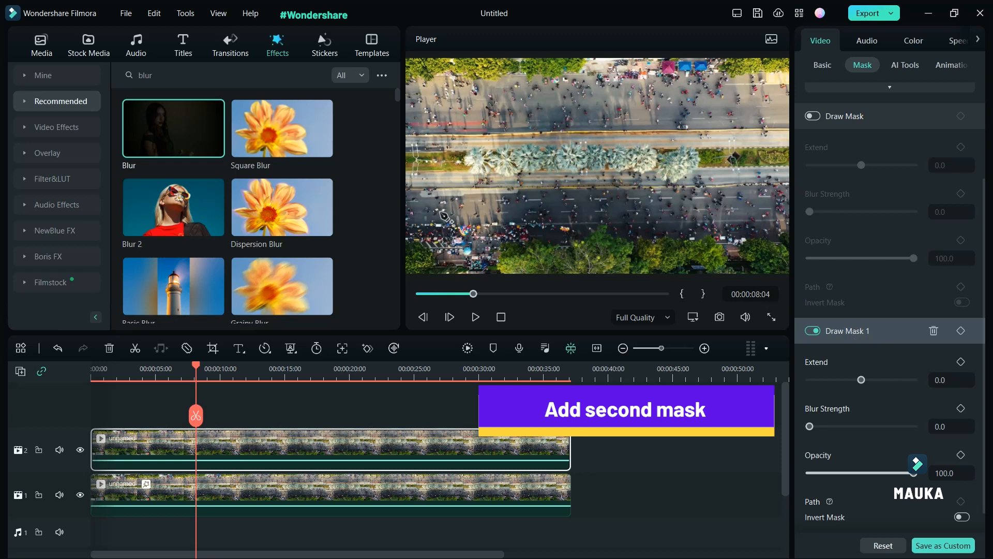
Draw the second mask's points along the upper edge of the lower road across the full frame width
left_click(407, 187)
left_click(517, 182)
left_click(578, 180)
left_click(603, 181)
left_click(626, 179)
left_click(657, 180)
left_click(685, 179)
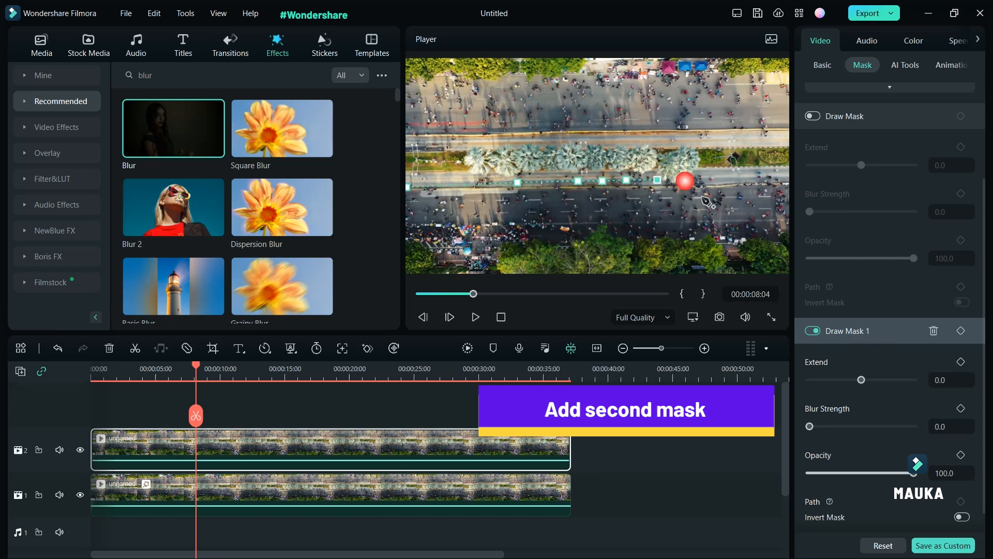
left_click(723, 174)
left_click(740, 171)
left_click(768, 171)
left_click(786, 172)
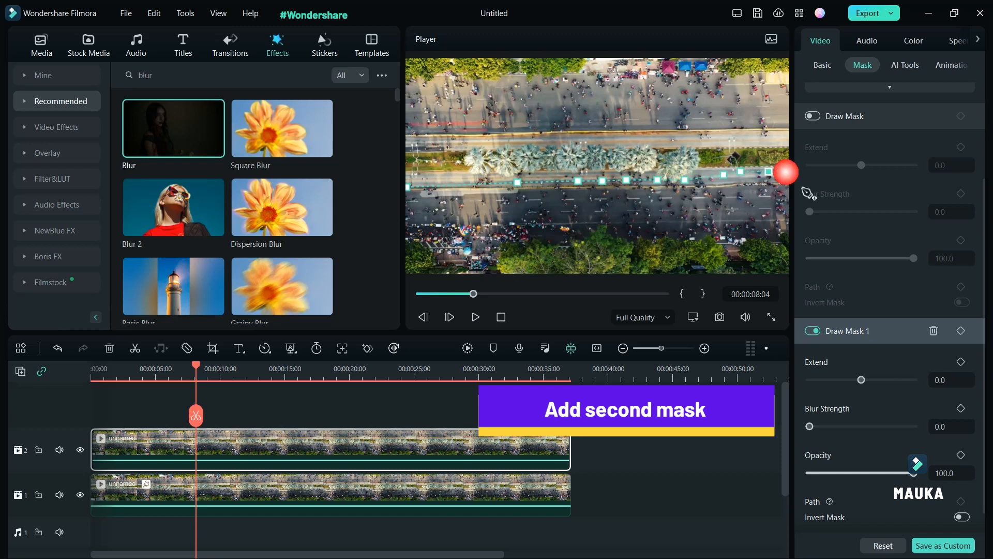
left_click(789, 177)
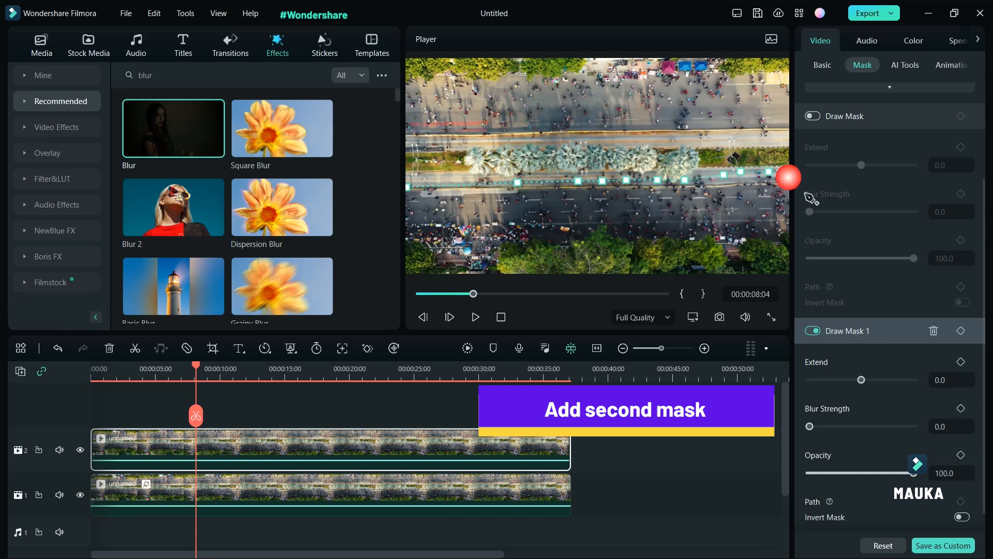
Continue the second mask along the lower edge of the lower road and close it at the starting point
left_click(787, 249)
left_click(779, 242)
left_click(769, 239)
left_click(753, 238)
left_click(740, 237)
left_click(723, 233)
left_click(704, 238)
left_click(683, 239)
left_click(665, 239)
left_click(643, 239)
left_click(629, 236)
left_click(614, 228)
left_click(598, 226)
left_click(582, 238)
left_click(569, 238)
left_click(540, 238)
left_click(528, 241)
left_click(524, 247)
left_click(515, 247)
left_click(500, 250)
left_click(489, 251)
left_click(484, 267)
left_click(472, 268)
left_click(461, 267)
left_click(448, 259)
left_click(441, 253)
left_click(422, 242)
left_click(408, 237)
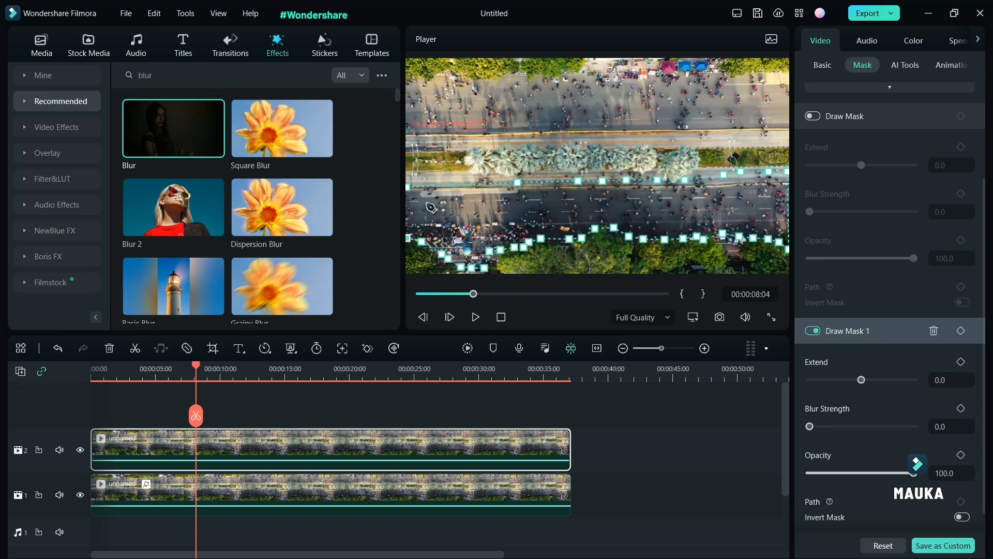
left_click(408, 187)
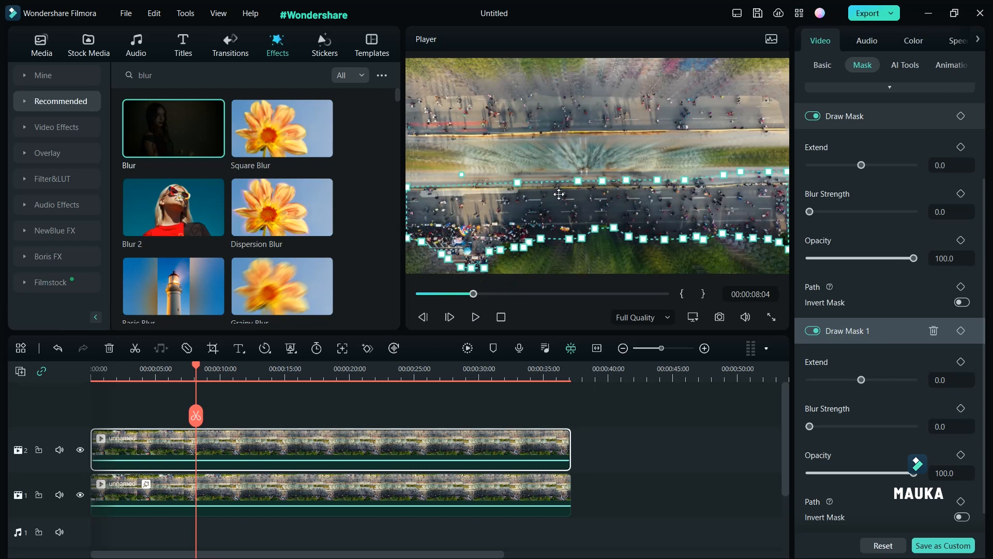
Preview the masked video by scrubbing and viewing it in full screen
left_click(629, 112)
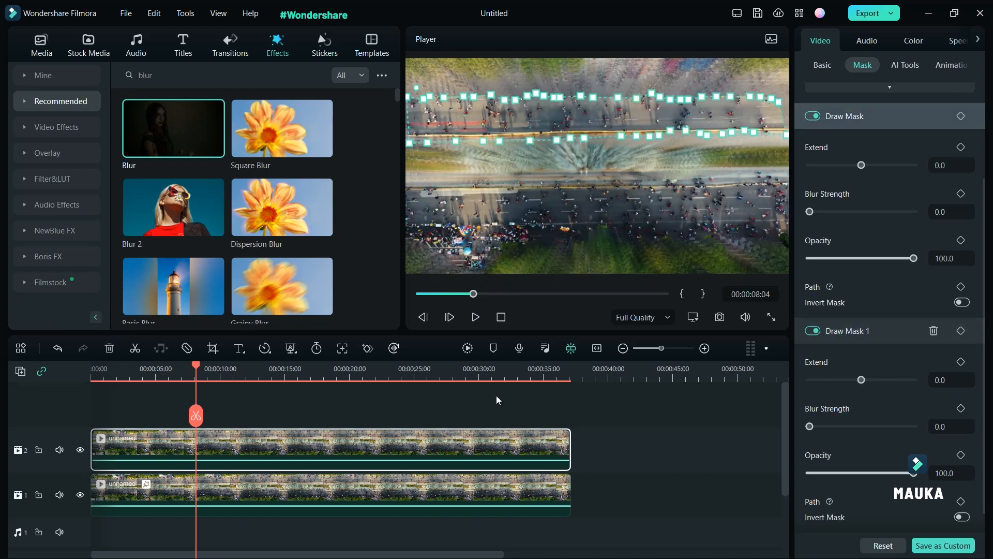
left_click(586, 207)
left_click_drag(200, 367, 435, 371)
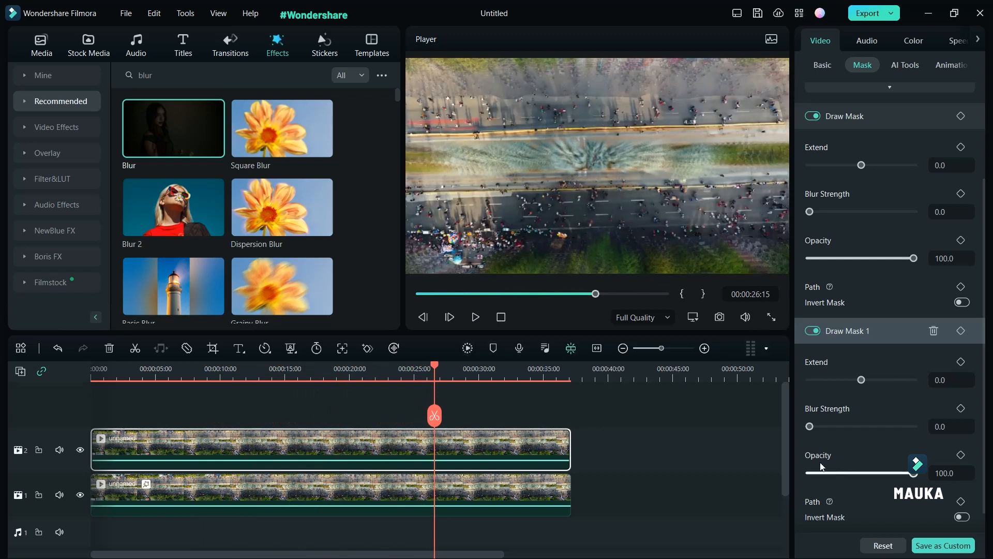
left_click(770, 317)
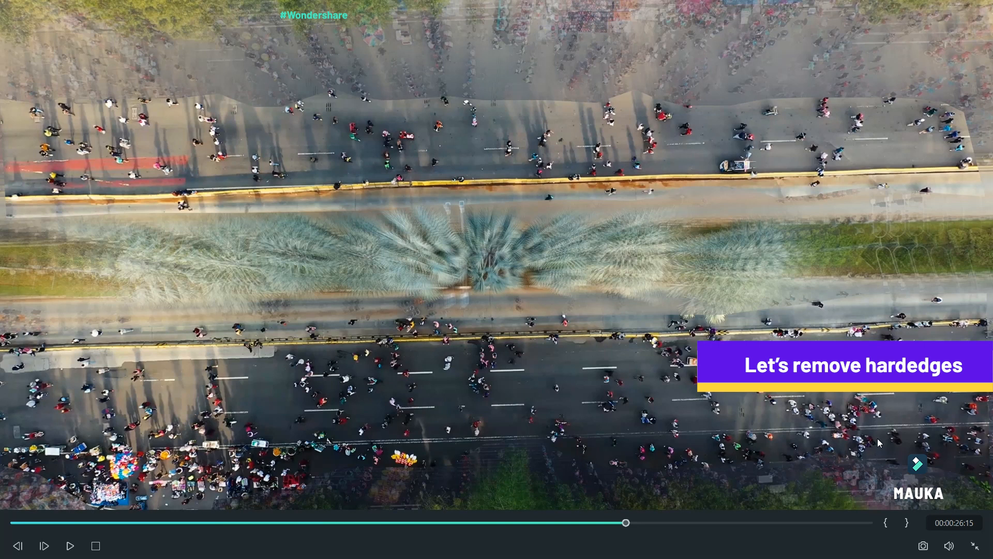
left_click(976, 545)
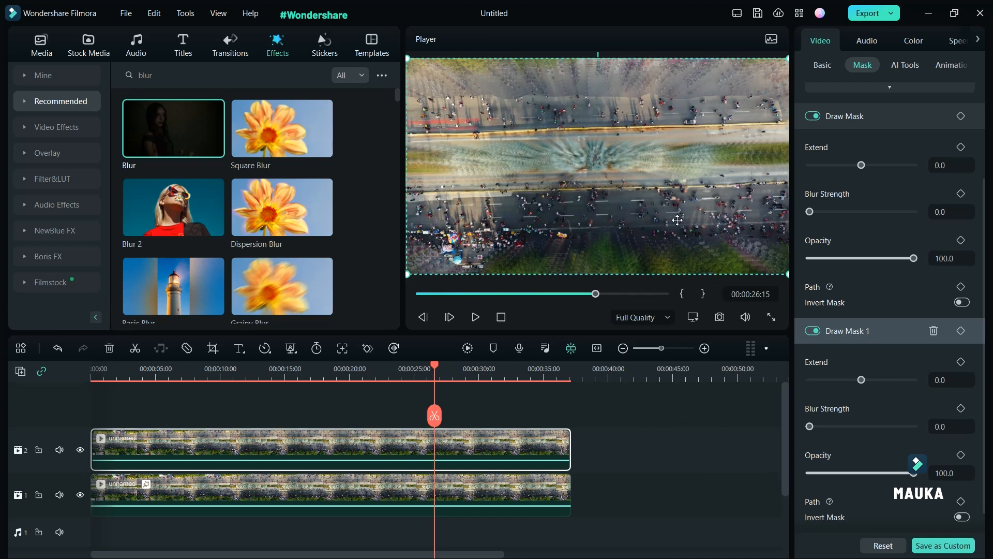
left_click(497, 439)
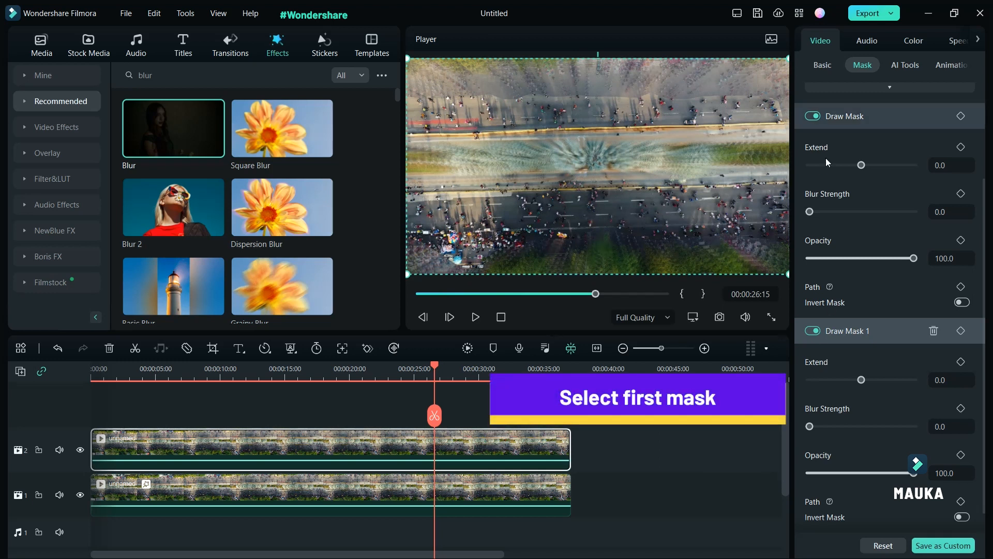
Select the first mask and nudge one of its path points slightly upward
left_click(886, 121)
left_click(712, 121)
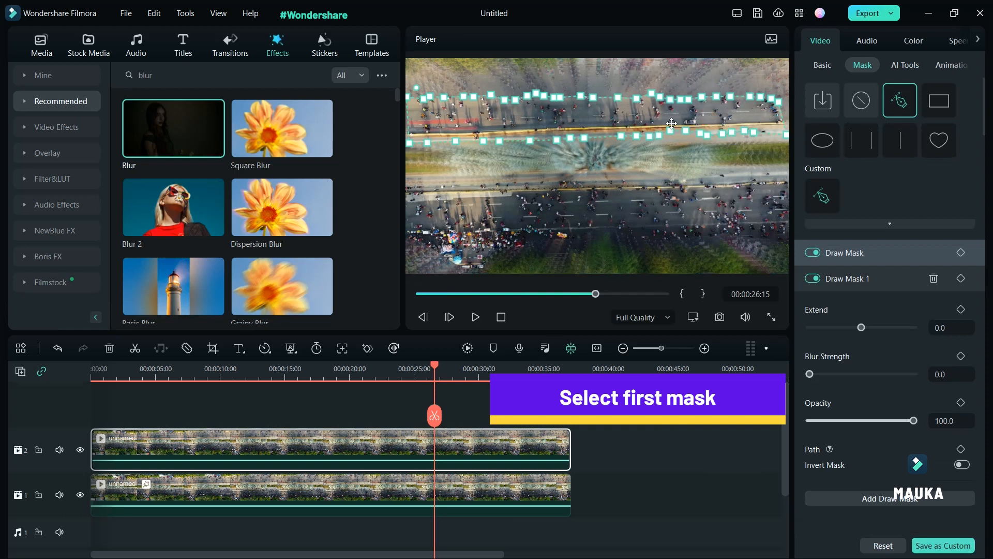
left_click_drag(629, 121, 629, 111)
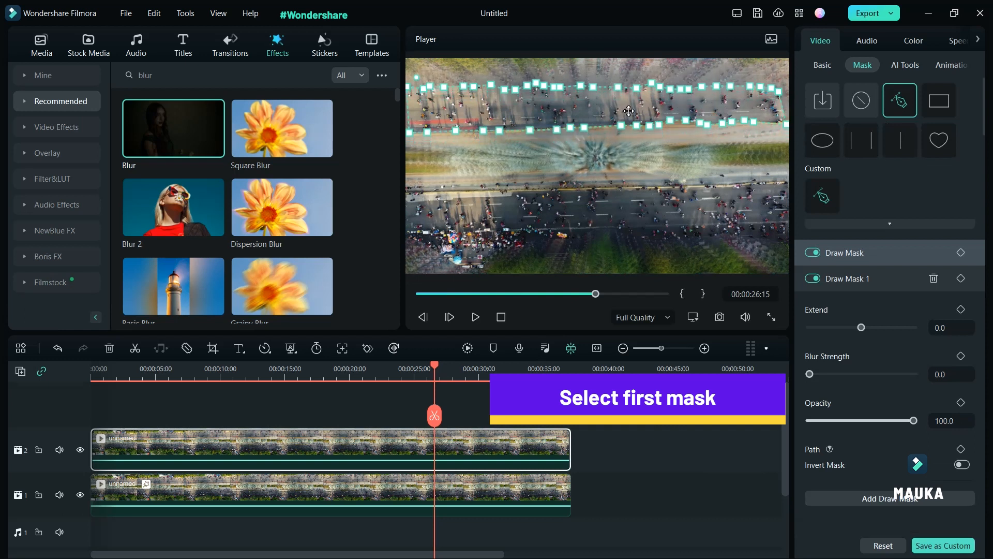
Set the first draw mask's blur strength to 39.8
left_click_drag(434, 365, 315, 385)
left_click(597, 114)
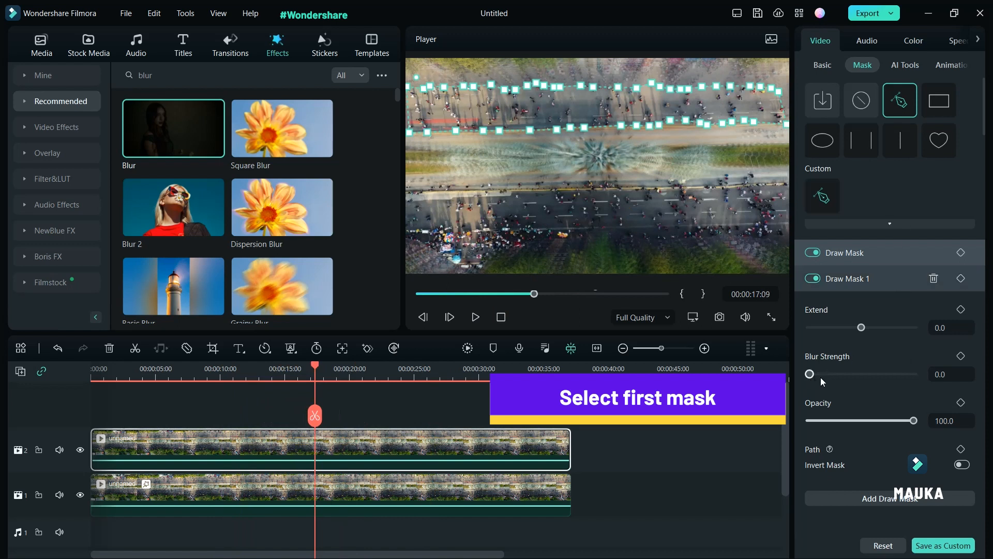
left_click(878, 253)
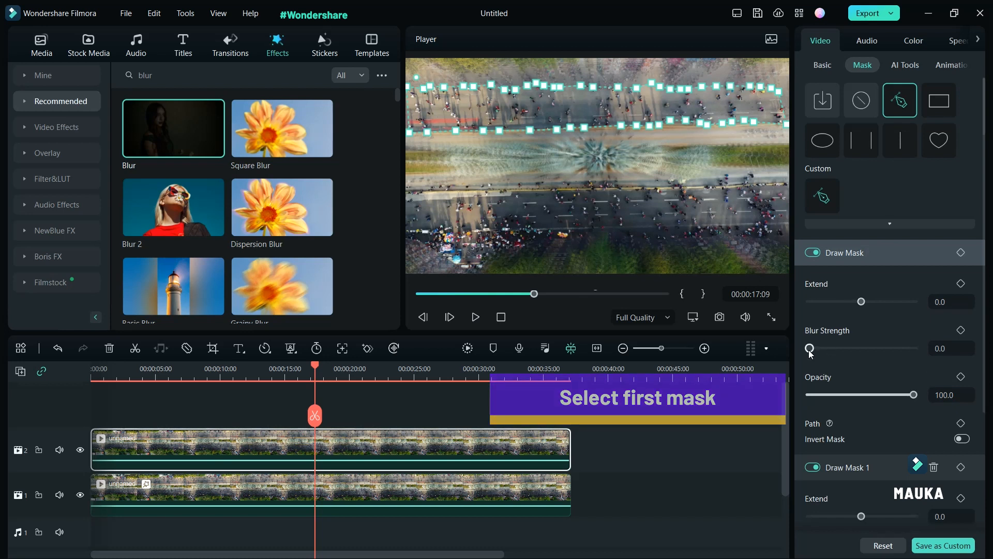
left_click_drag(810, 349, 852, 352)
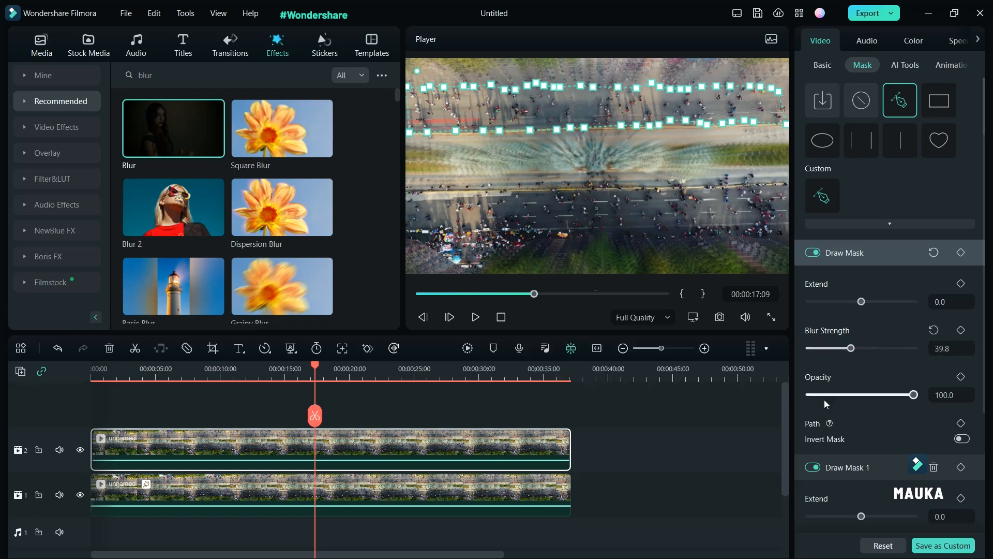
Set both draw masks' opacity to 90.7 and the second draw mask's blur strength to 39.1
left_click_drag(915, 398, 905, 402)
left_click(885, 465)
scroll(885, 466, "down", 3)
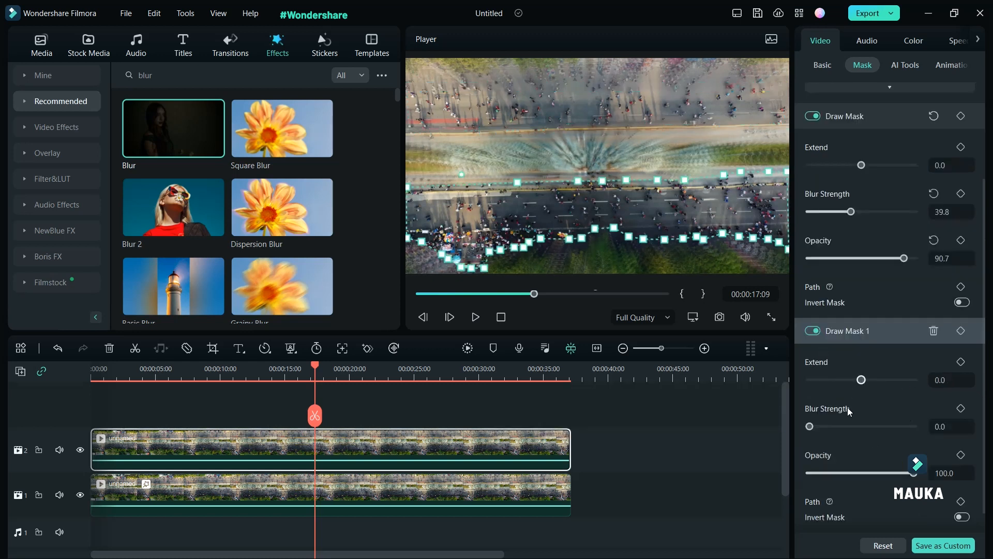
left_click_drag(810, 426, 851, 427)
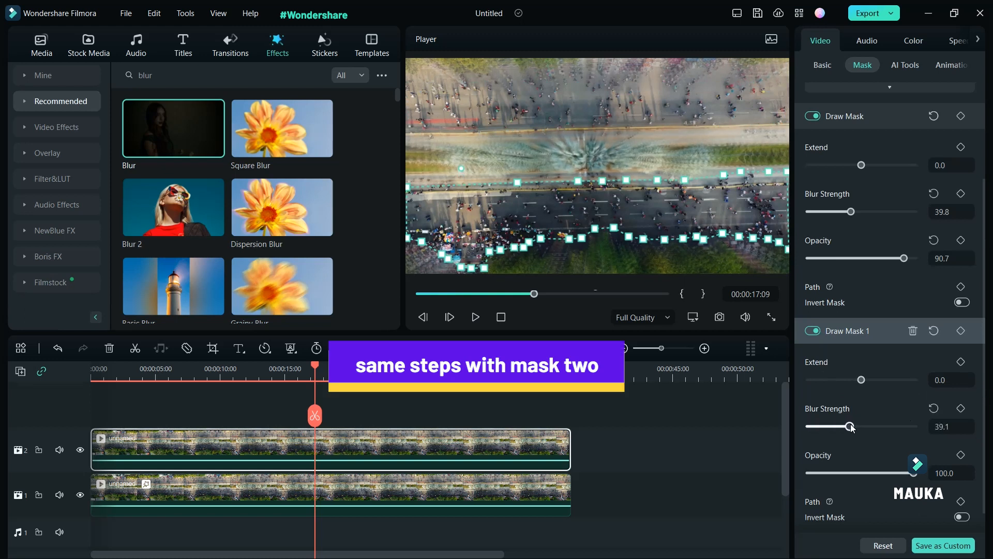
left_click_drag(913, 473, 912, 474)
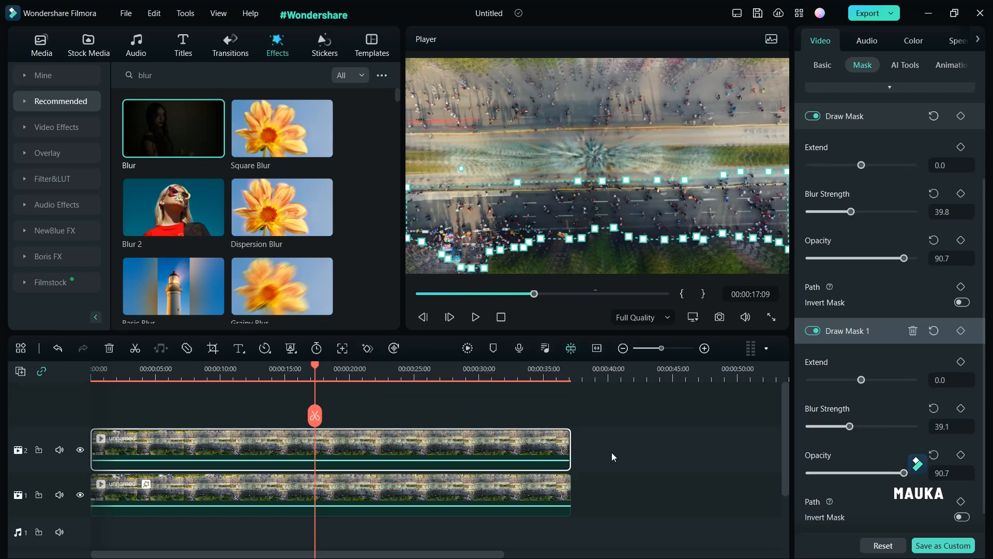
Render a preview of the timeline for smooth playback
left_click(467, 349)
left_click(506, 541)
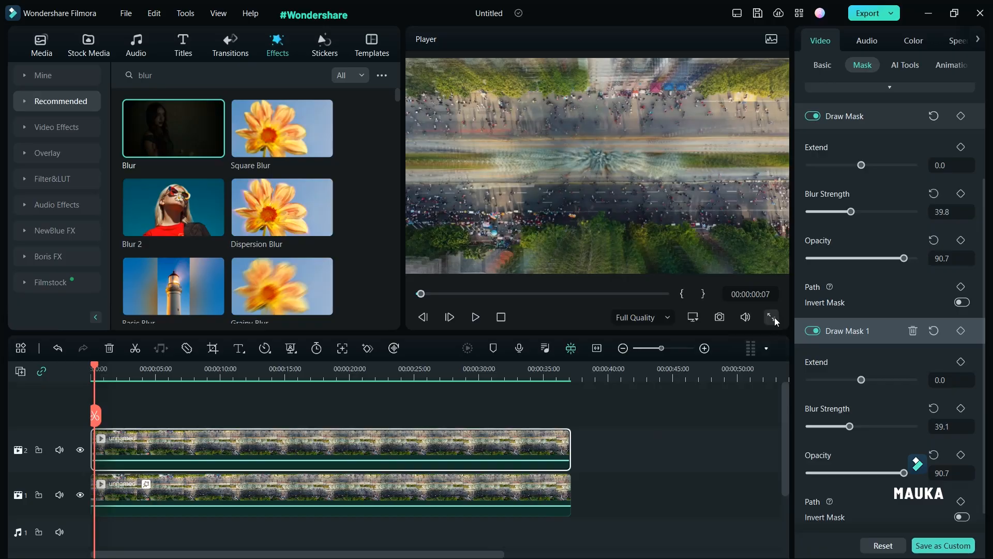
Play the result in full-screen preview
left_click(772, 316)
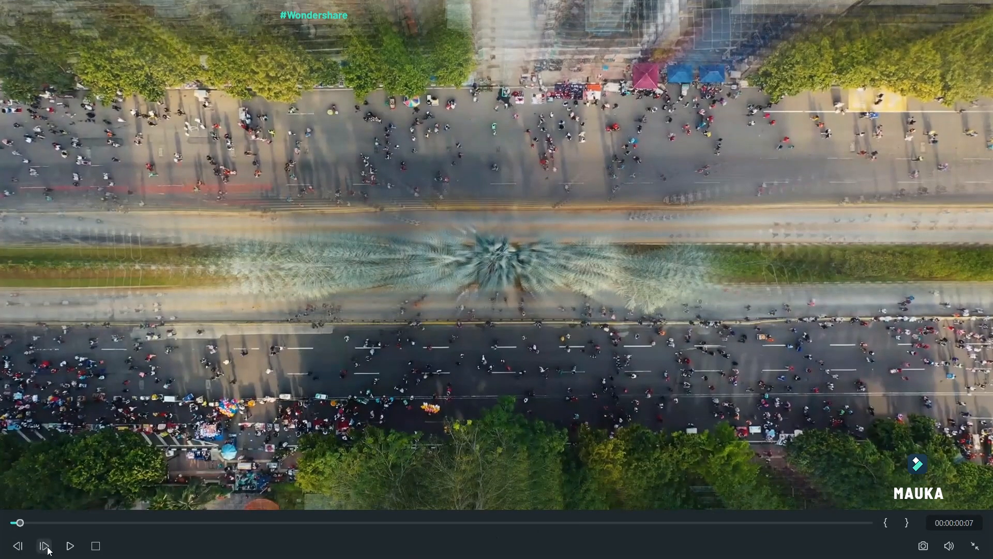
left_click(71, 546)
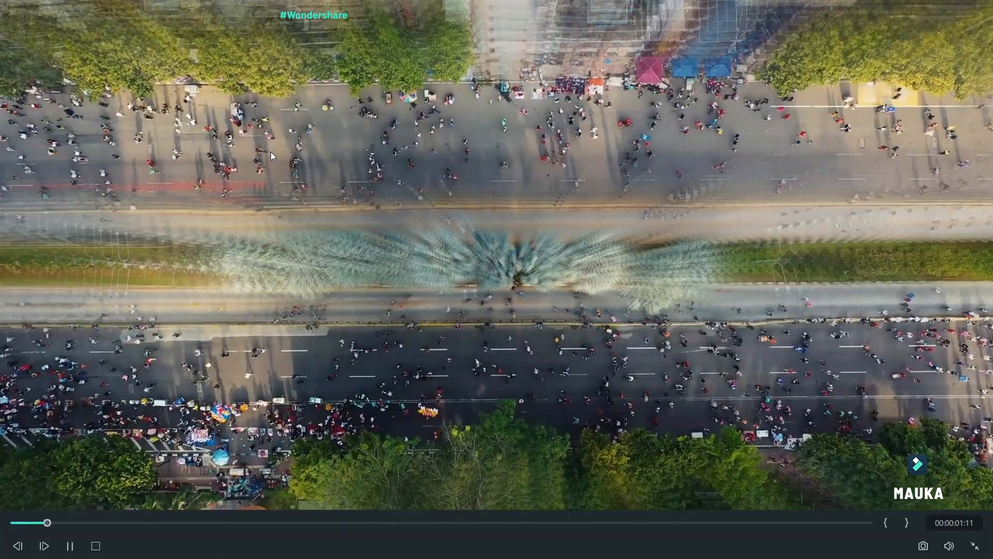